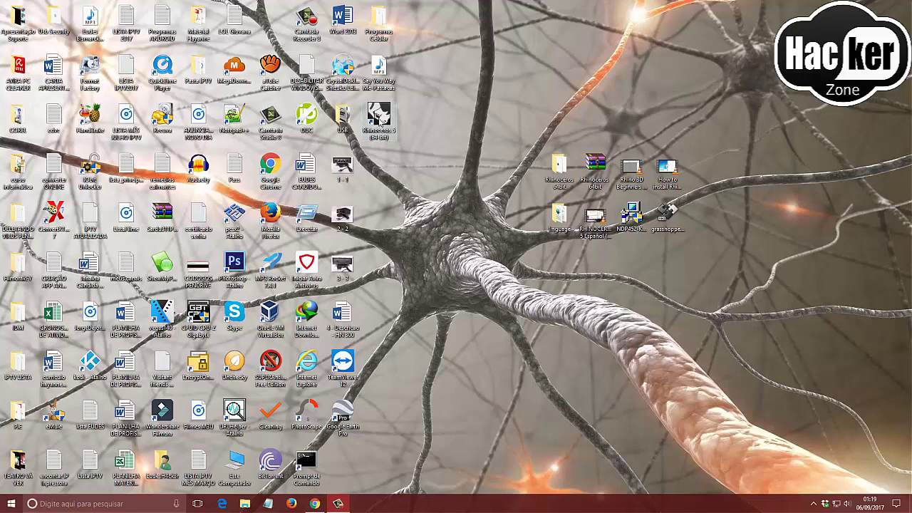
left_click_drag(499, 118, 742, 281)
left_click_drag(485, 110, 761, 274)
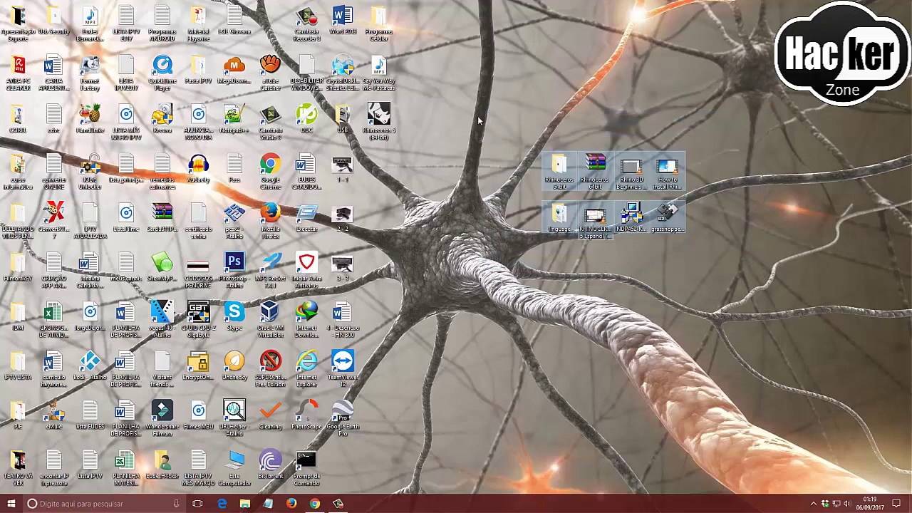
left_click_drag(476, 116, 739, 282)
left_click_drag(488, 115, 746, 288)
left_click(702, 298)
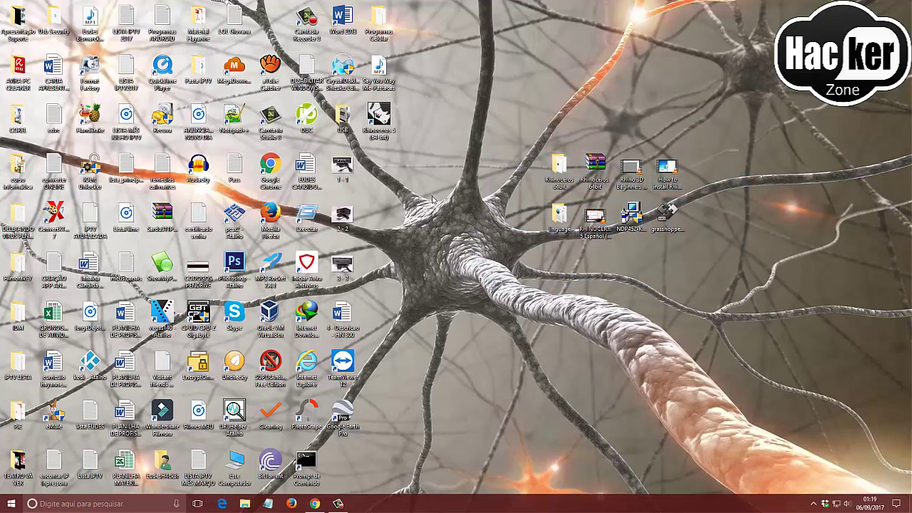
Launch Rhinoceros 5 (64-bit) from the desktop and view the licence section of its start screen
left_click(382, 120)
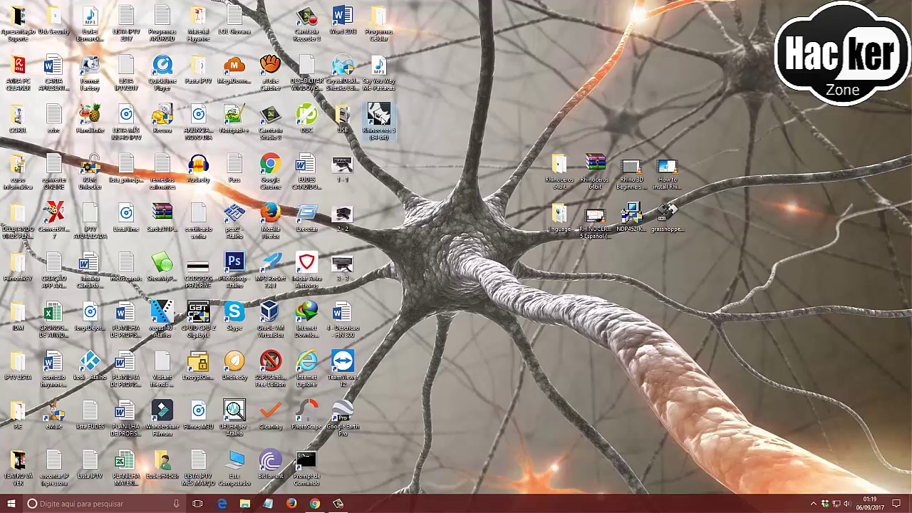
double_click(382, 119)
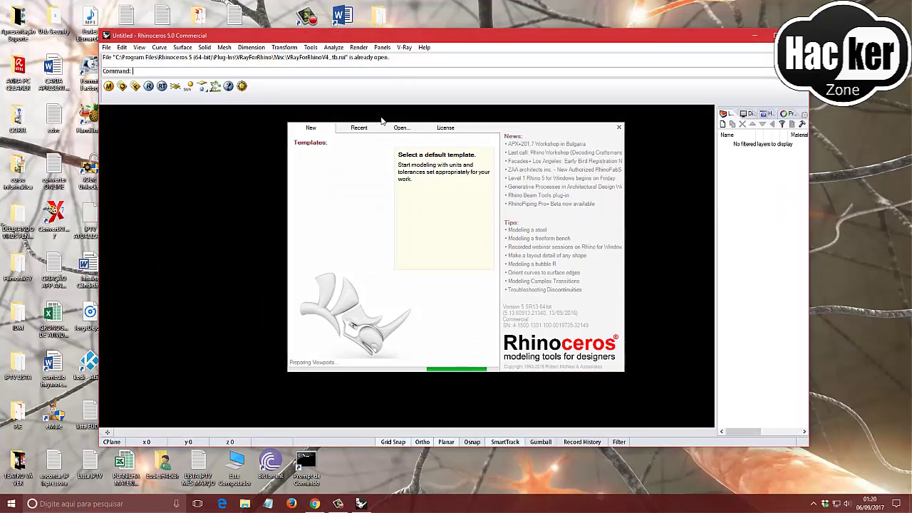
left_click(447, 129)
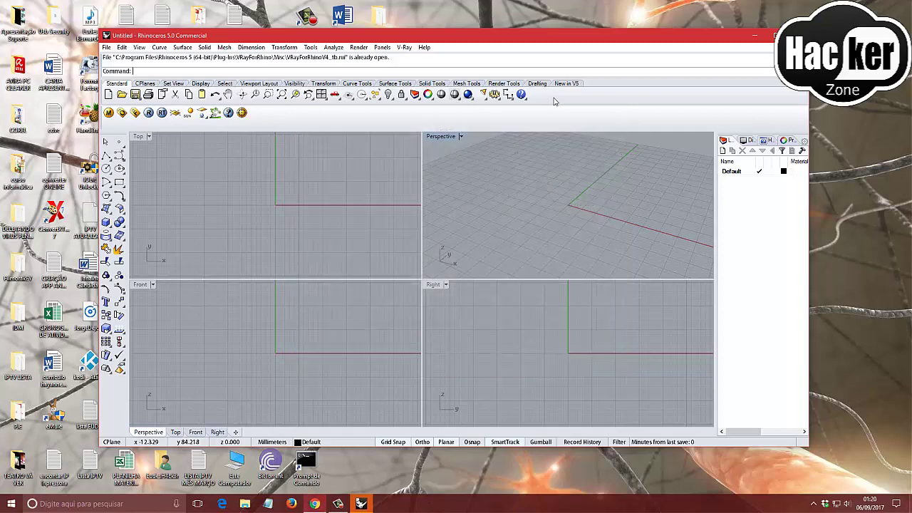
Open the Rhino Options and check the Updates and Statistics settings
left_click(312, 47)
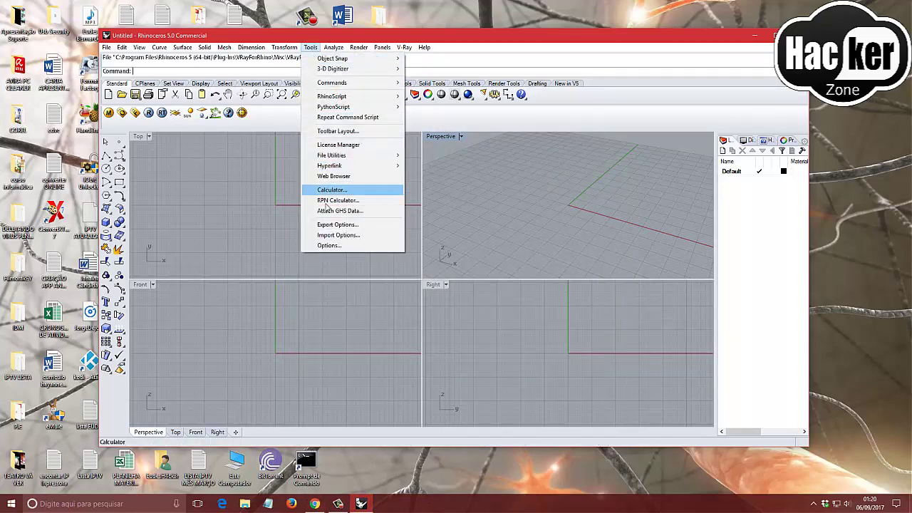
left_click(328, 246)
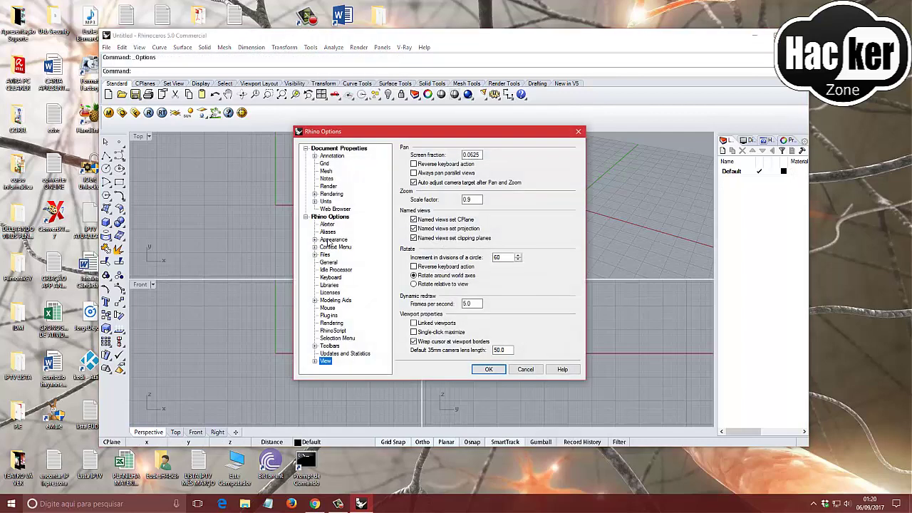
left_click(339, 354)
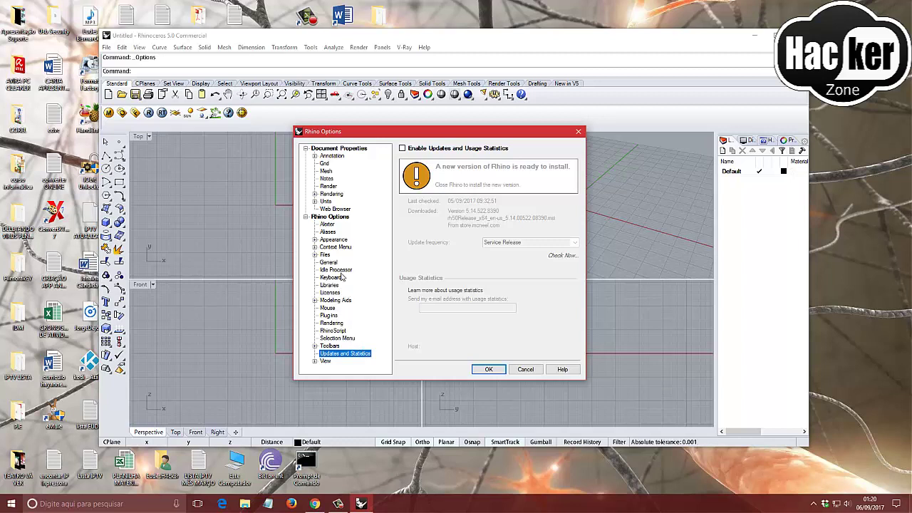
Check the display languages available in the Appearance options, keep Inglês (Estados Unidos), and accept the options
left_click(332, 239)
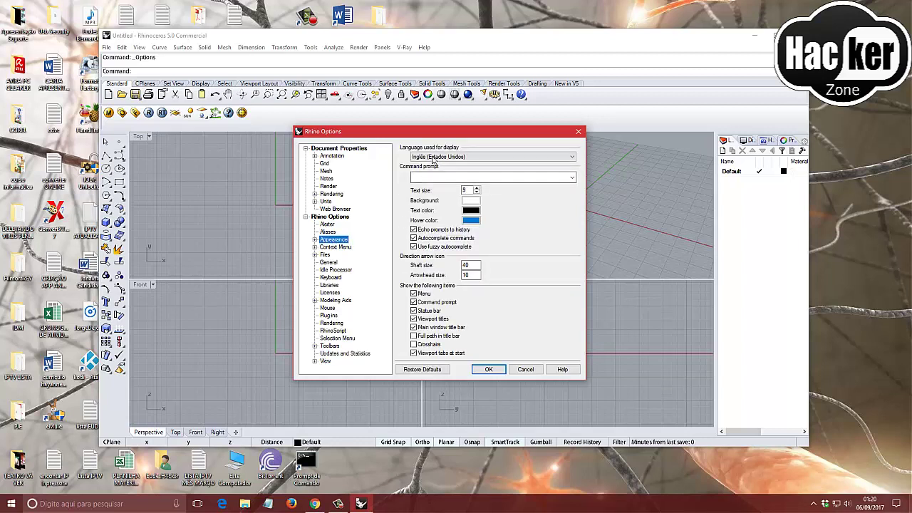
left_click(572, 157)
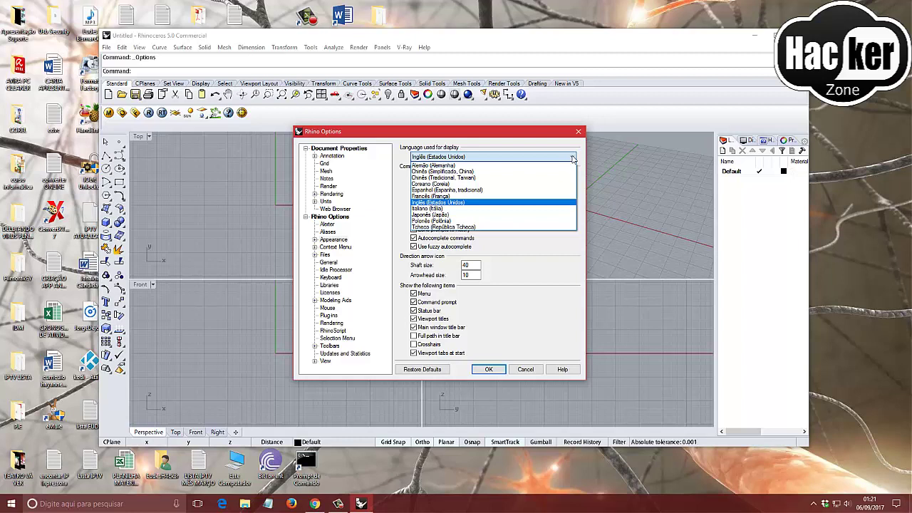
left_click(573, 158)
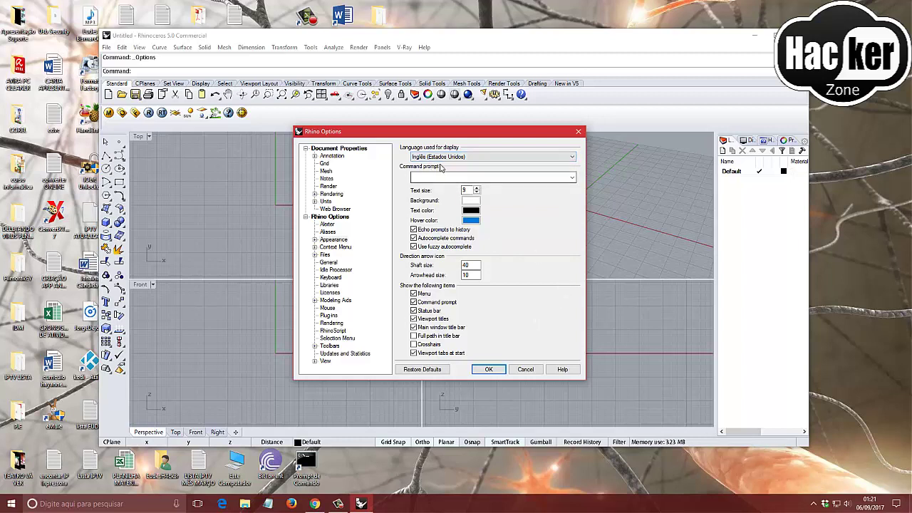
left_click(491, 369)
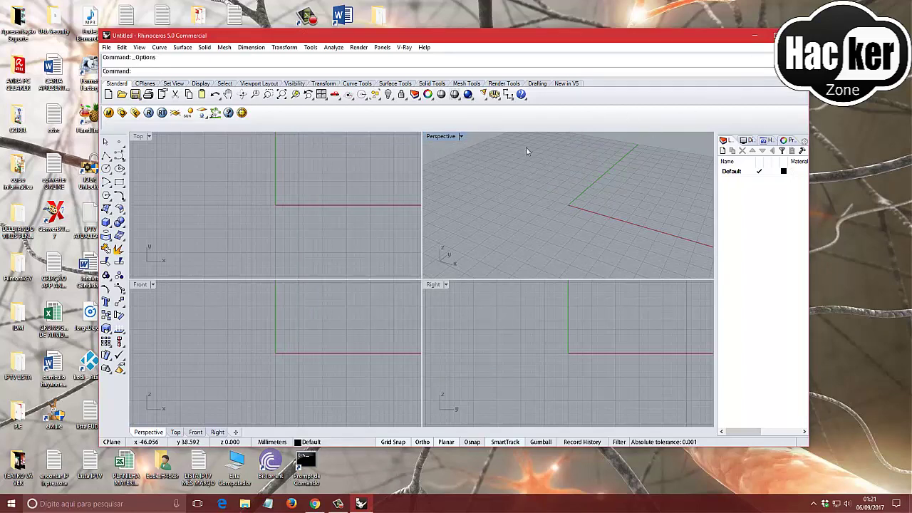
Move the Rhino window clear of the desktop shortcut and open the file location of Rhinoceros 5 (64-bit)
left_click_drag(653, 38, 648, 171)
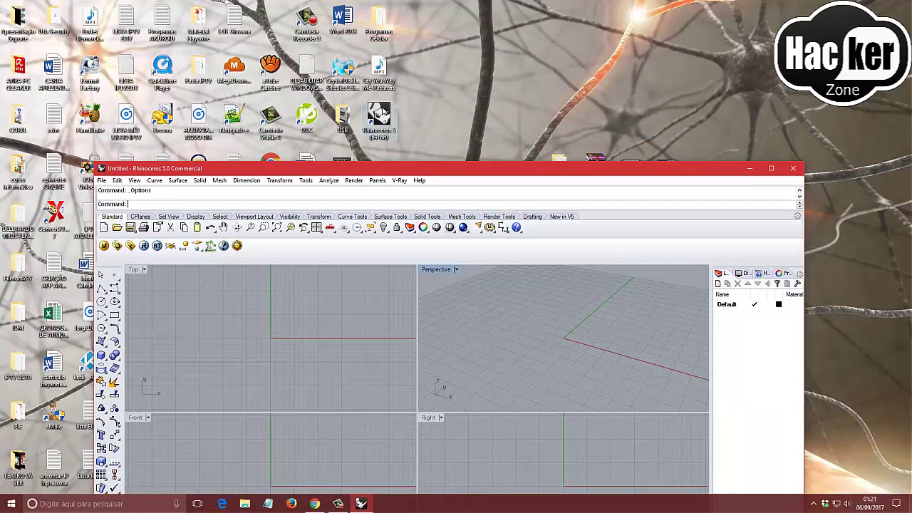
left_click(379, 114)
right_click(383, 113)
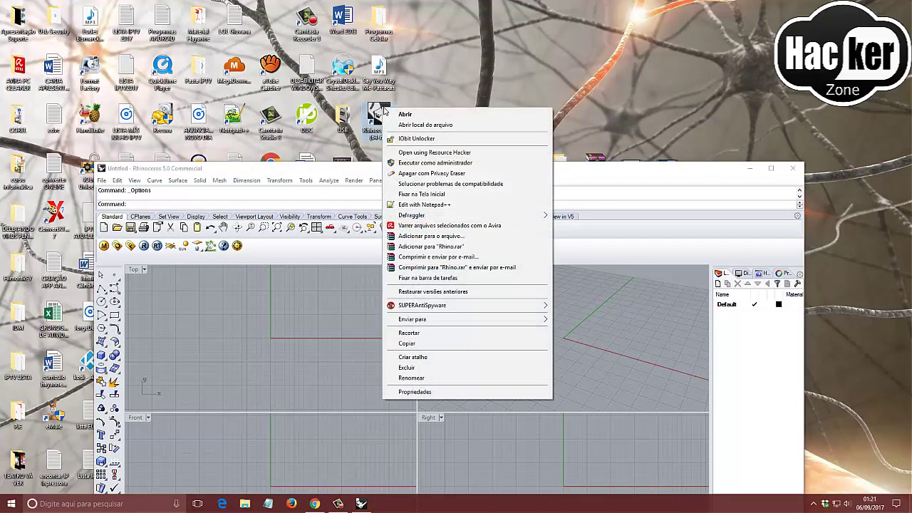
left_click(426, 126)
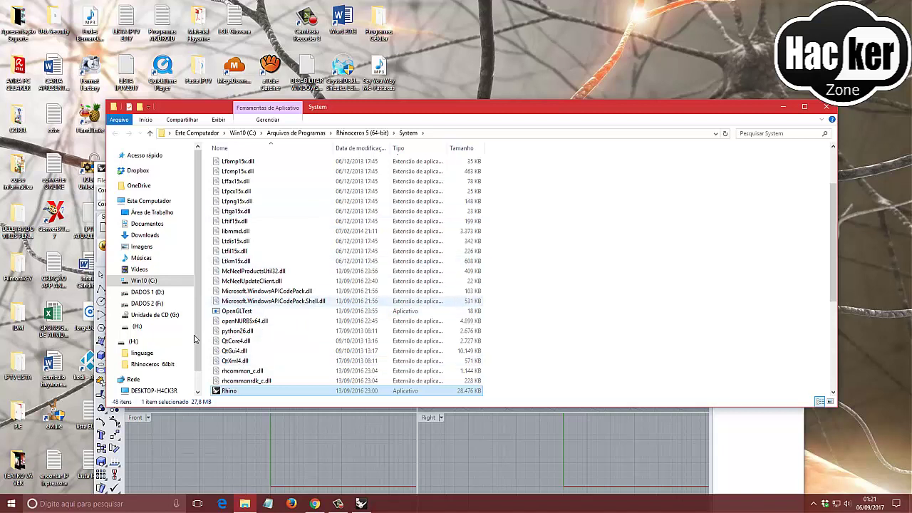
Browse from Win10 (C:) to the Rhinoceros 5 (64-bit) System\Languages folder, locate language file 1033, and close the folder window
left_click(146, 281)
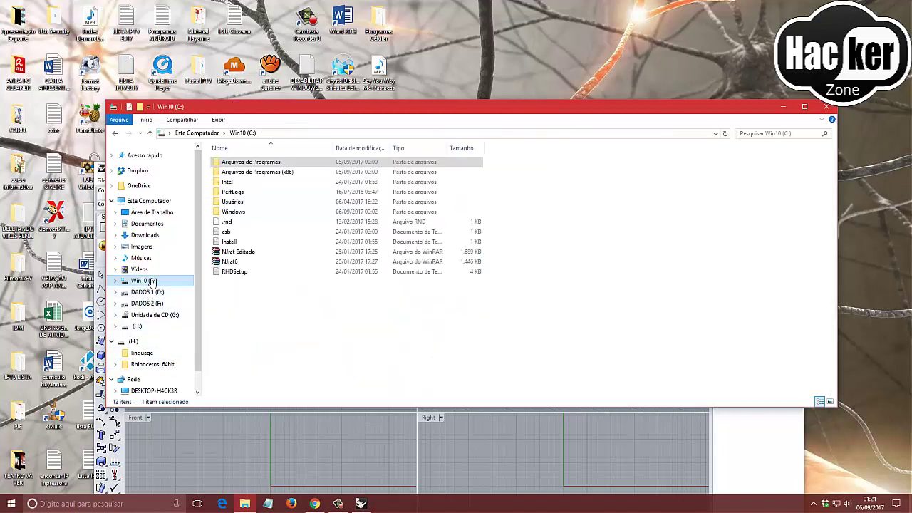
double_click(270, 164)
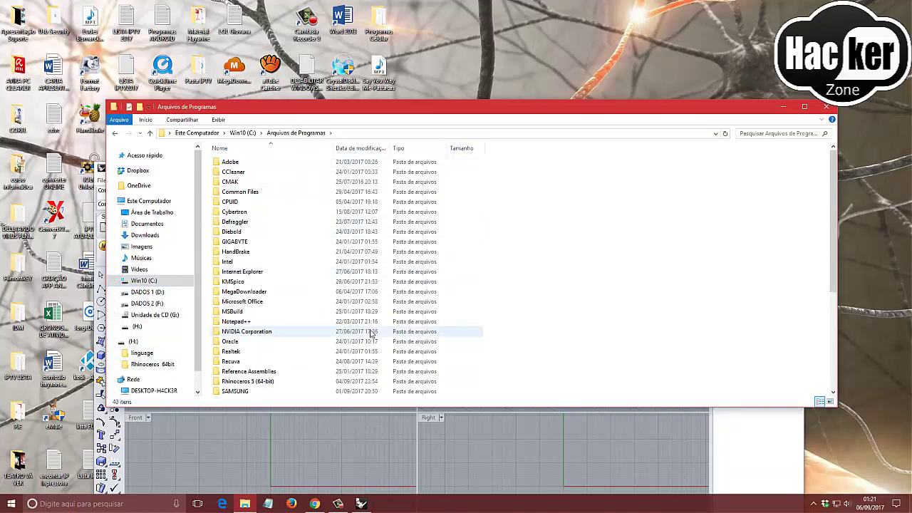
double_click(255, 383)
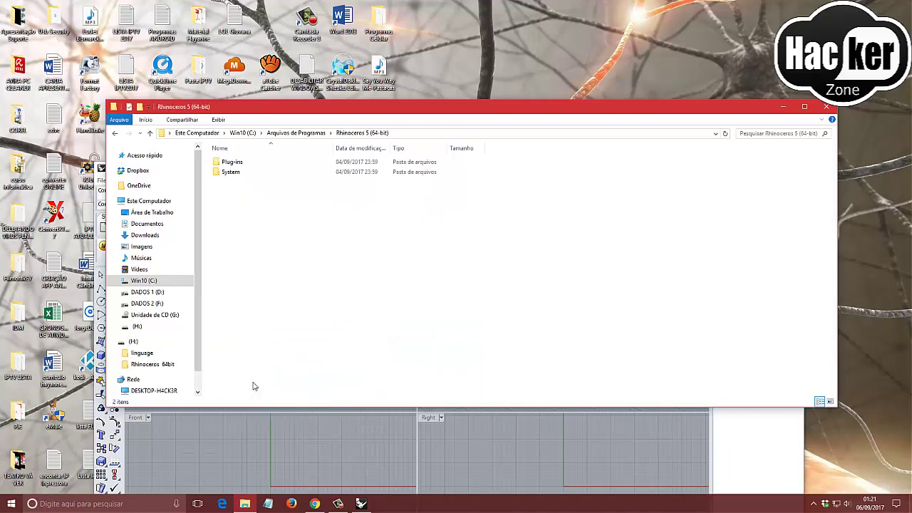
double_click(234, 173)
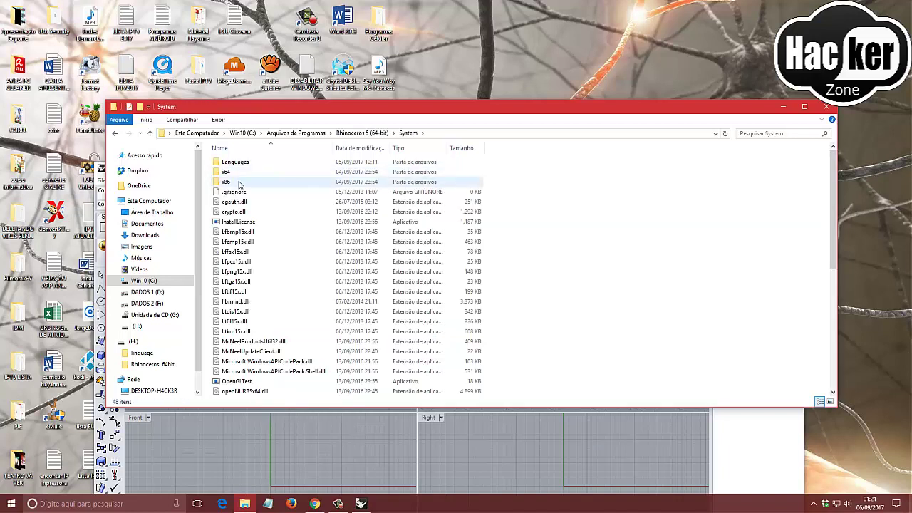
double_click(239, 162)
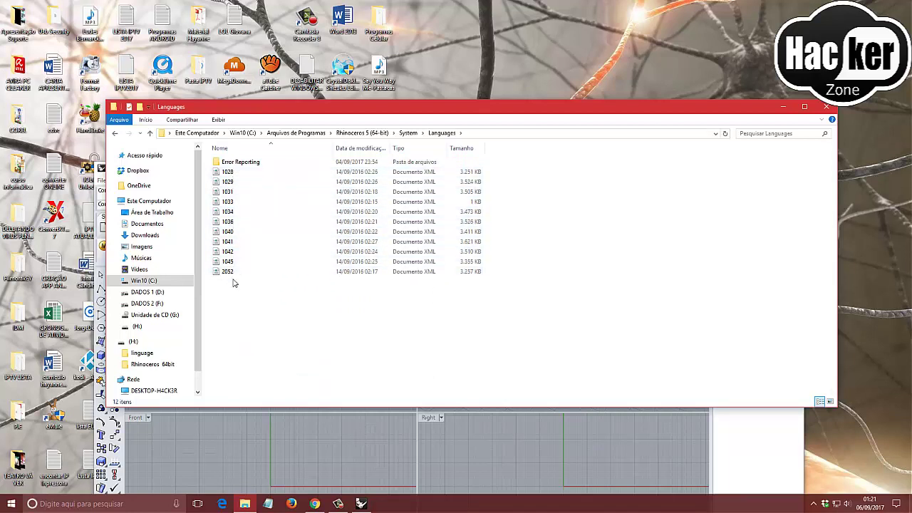
left_click(233, 204)
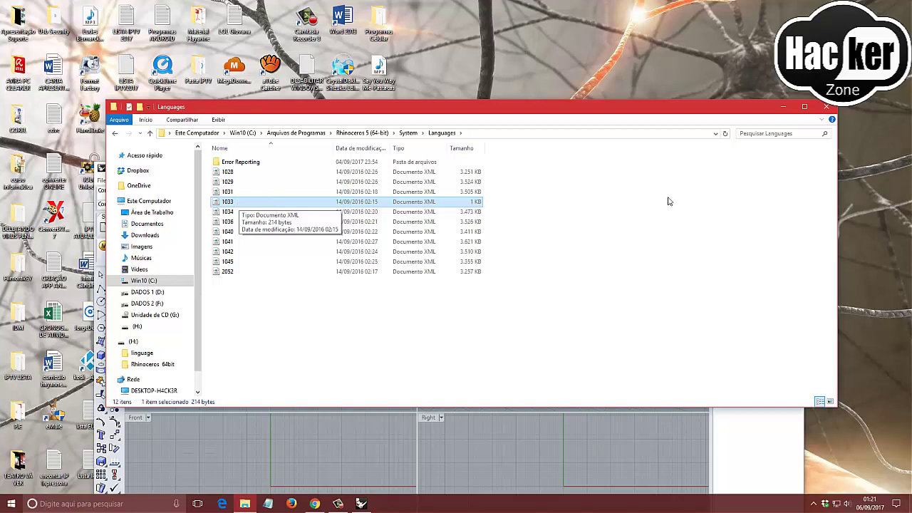
left_click(827, 109)
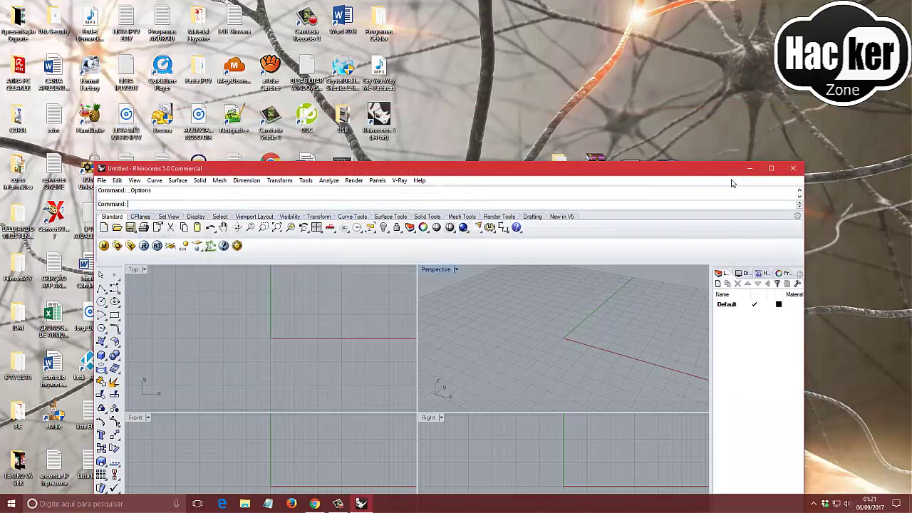
Minimize Rhino, examine the contents of the desktop folder Rhinoceros 64bit and its Crack subfolder, and close the folder window
left_click_drag(592, 177, 600, 59)
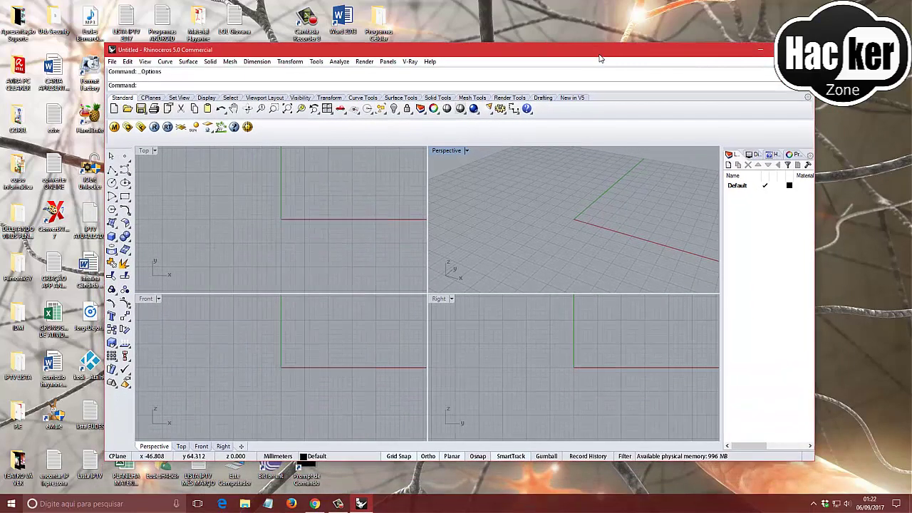
left_click(762, 53)
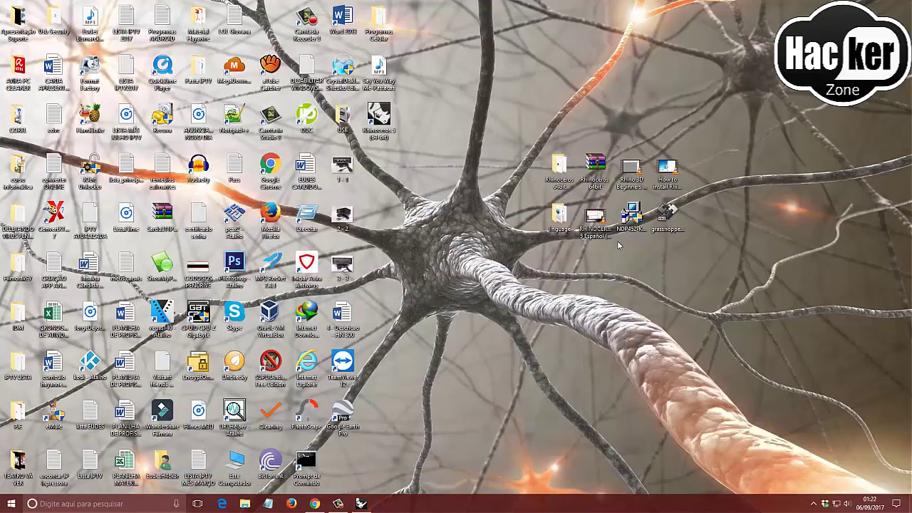
double_click(556, 168)
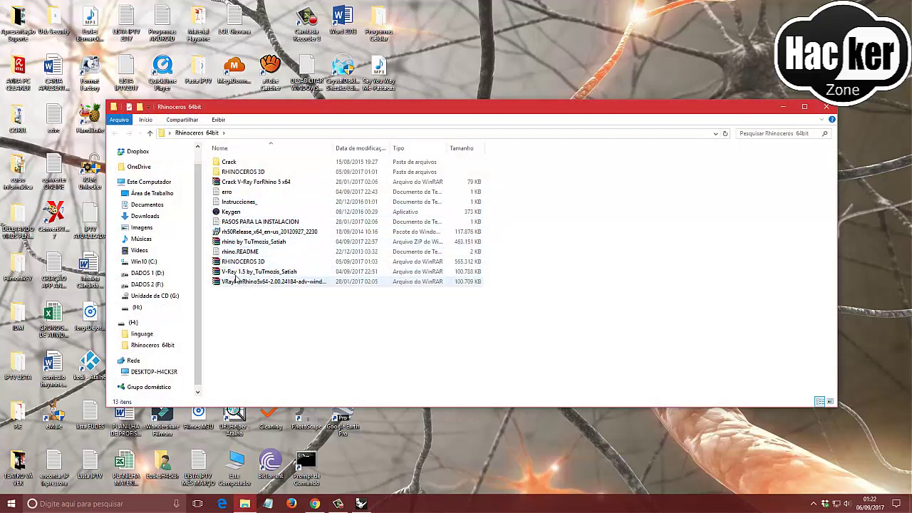
double_click(229, 162)
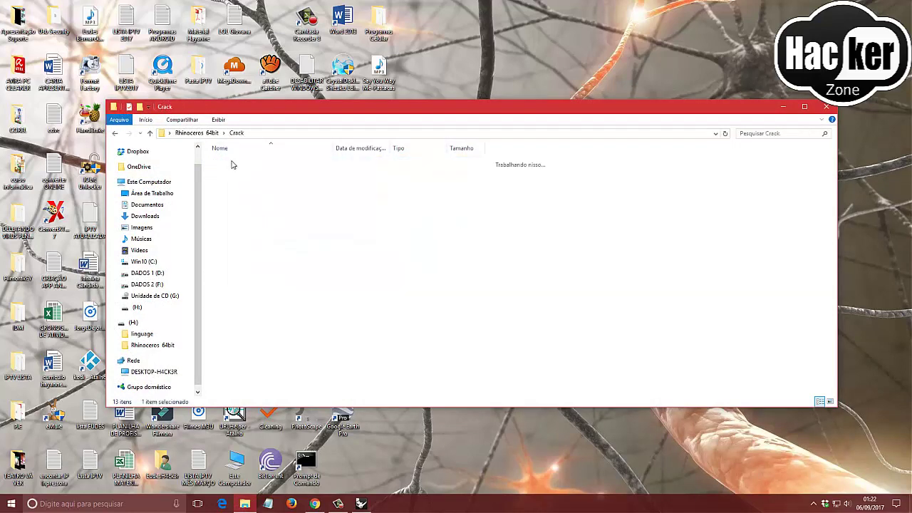
left_click(114, 134)
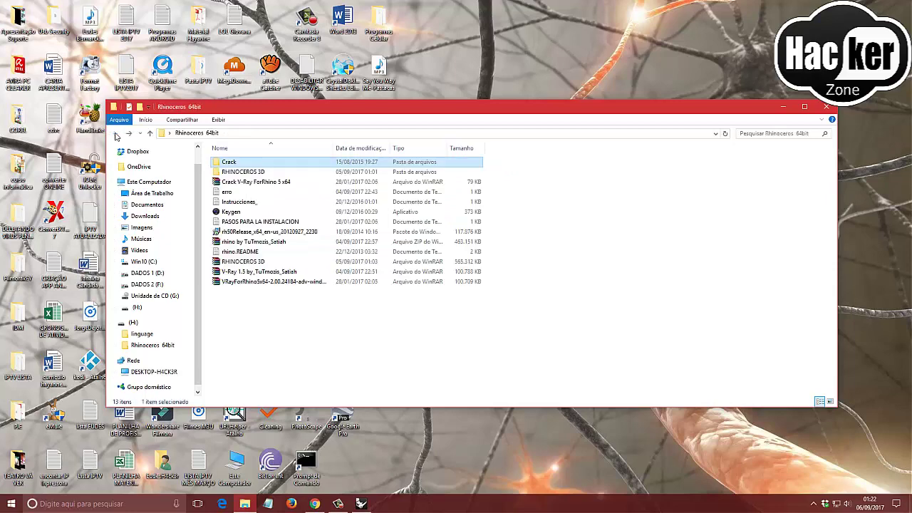
left_click(826, 107)
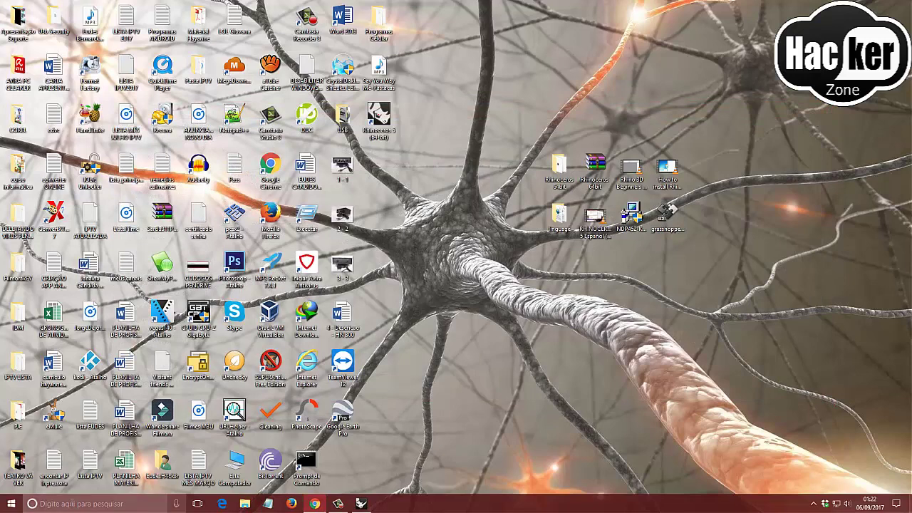
Search Windows for "fire", open Firewall do Windows, and bring up its advanced settings
left_click(72, 504)
type("f")
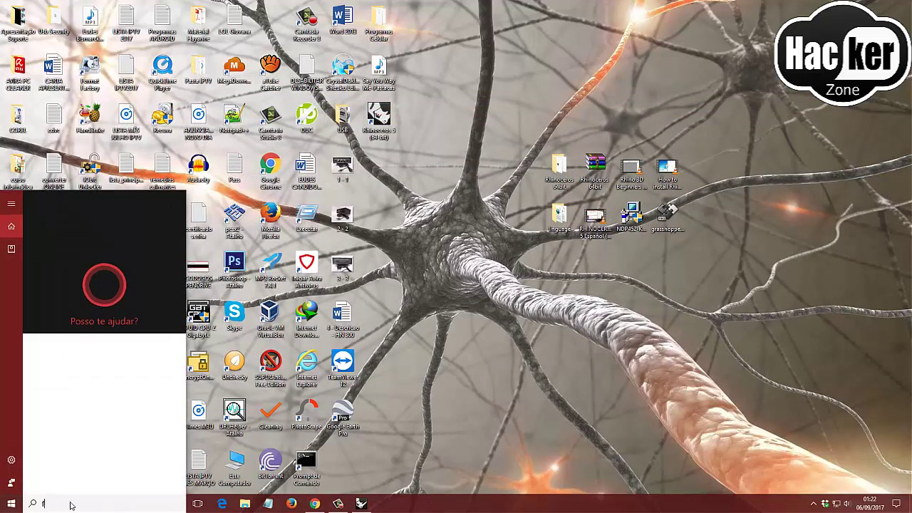
type("ire")
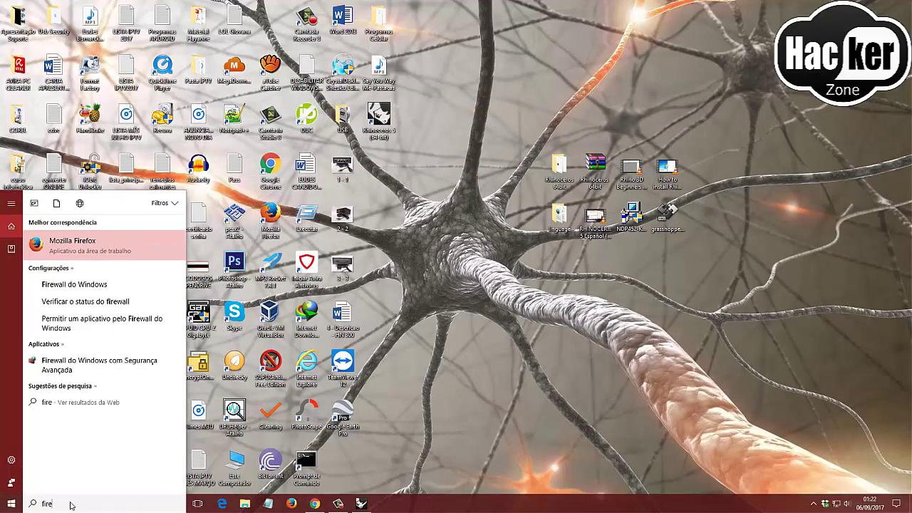
left_click(74, 285)
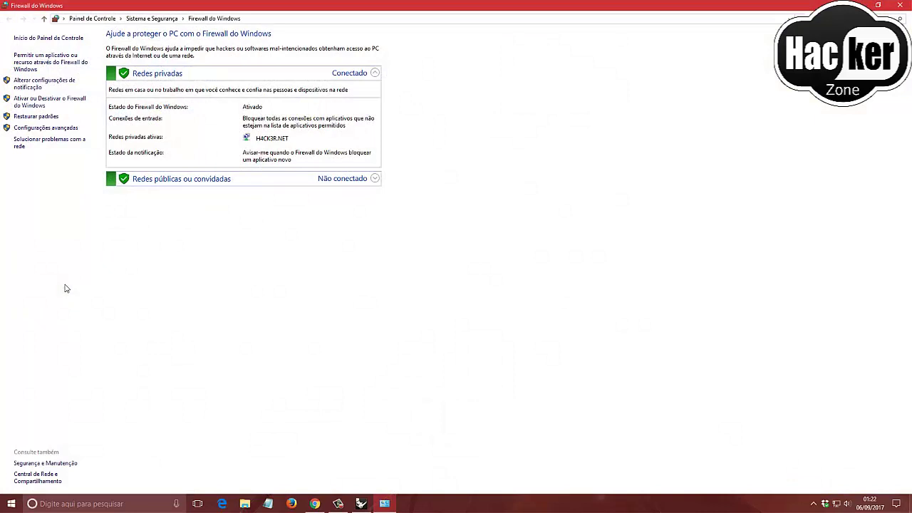
left_click(45, 128)
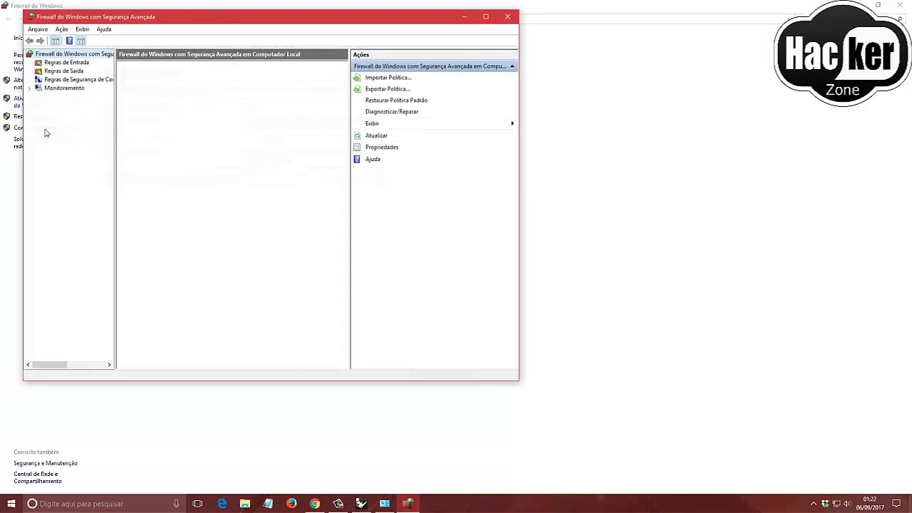
Display the firewall's inbound rules and select the second Rhino rule
left_click_drag(199, 22, 325, 70)
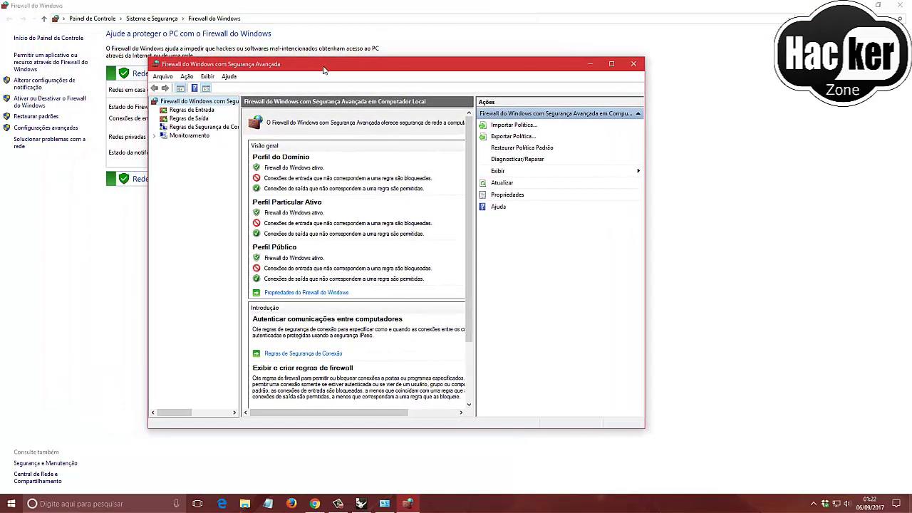
left_click(207, 111)
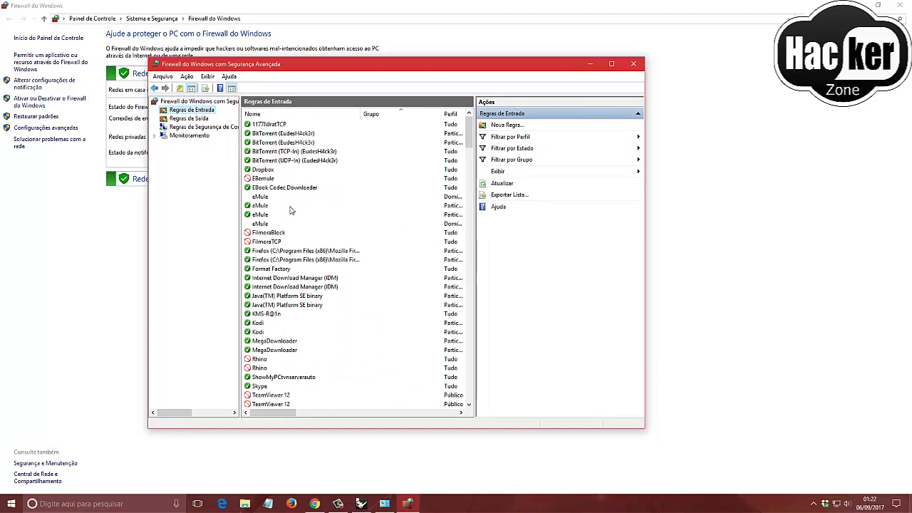
left_click(258, 370)
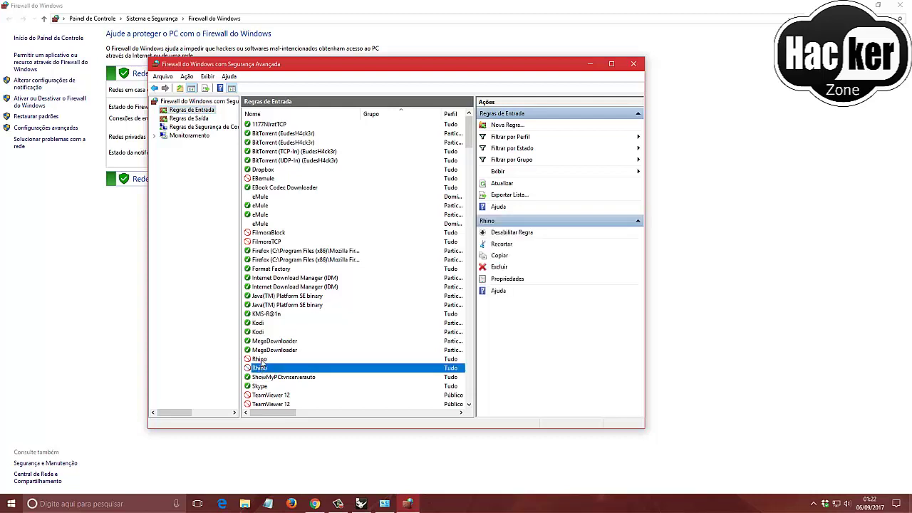
Select the first Rhino inbound rule and close the advanced firewall window and the Firewall do Windows window
left_click(261, 360)
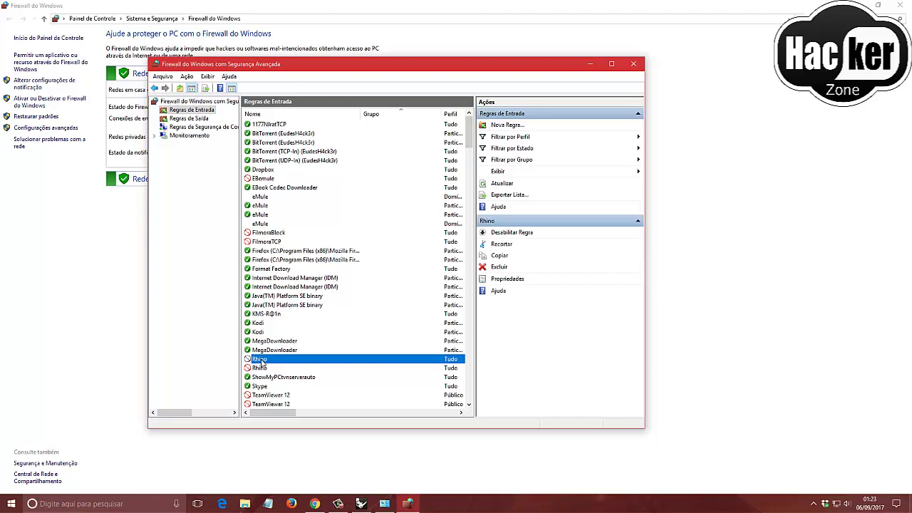
left_click(634, 64)
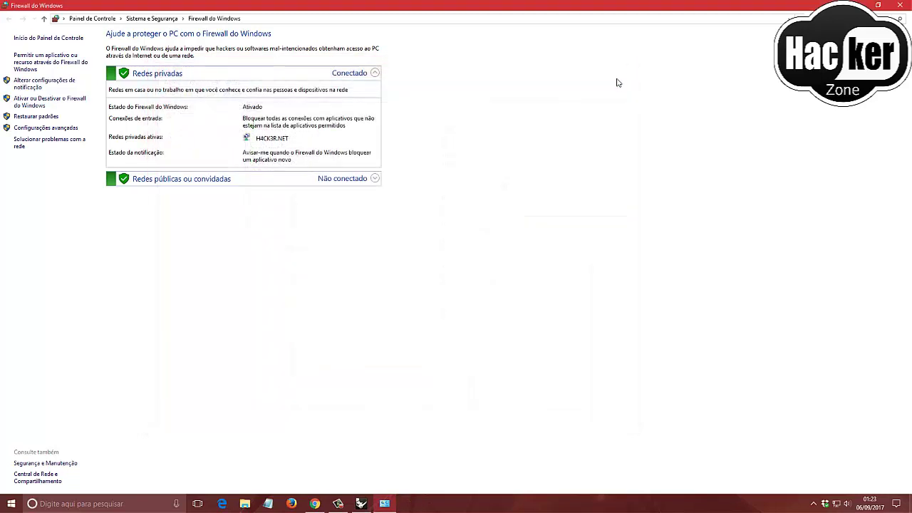
left_click(902, 6)
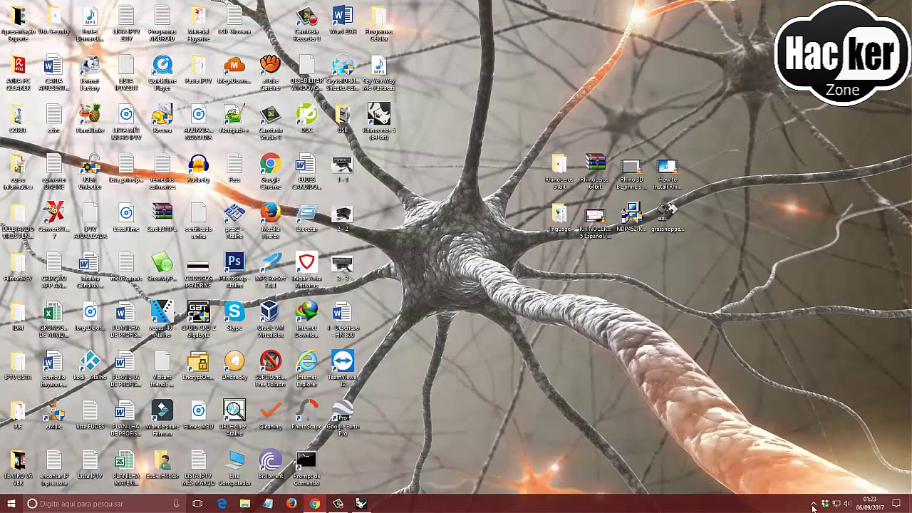
Reveal the hidden notification-area programs, then bring up the Rhino window briefly and minimize it
left_click(814, 504)
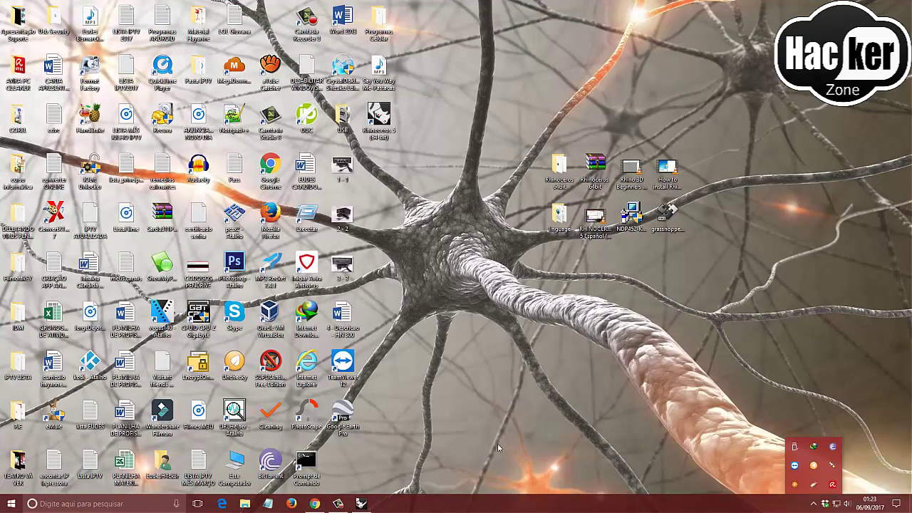
left_click(362, 504)
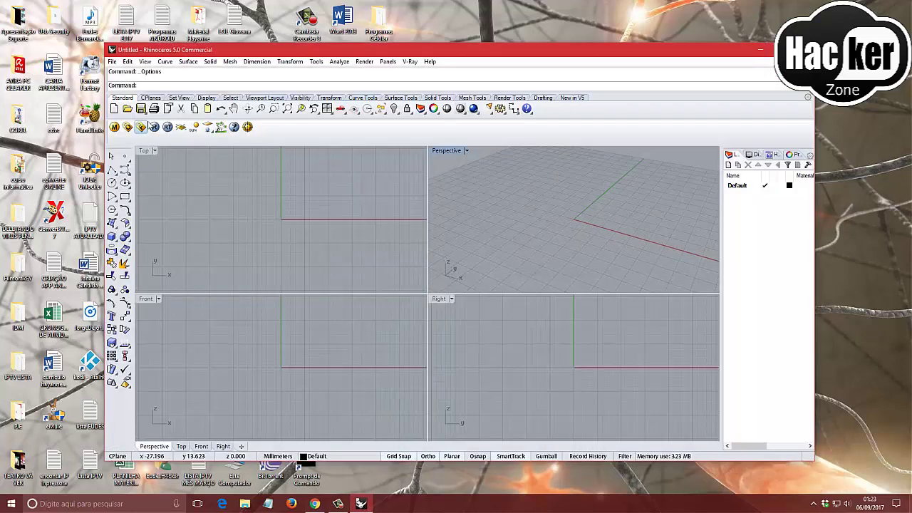
left_click(761, 53)
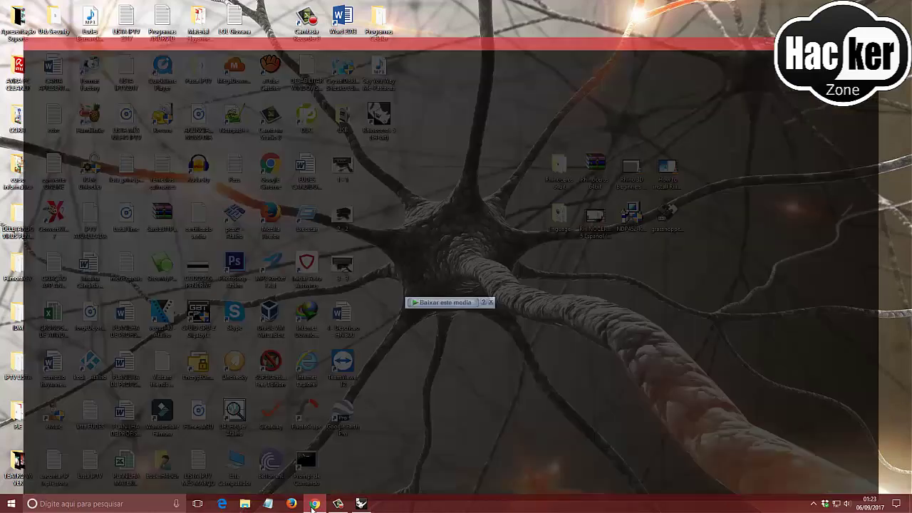
Switch to Chrome, search Google for "grasshopper" in a new tab, and open the "Grasshopper - algorithmic modeling for Rhino" result
left_click(314, 504)
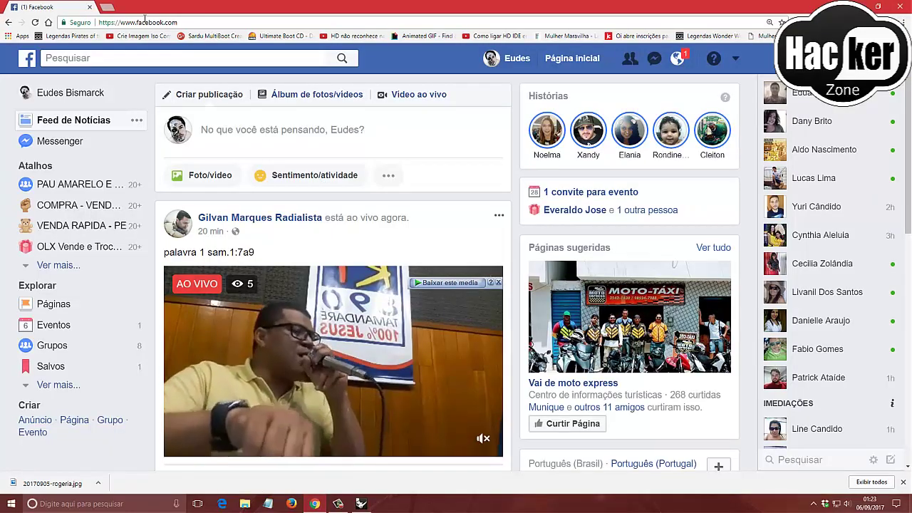
left_click(106, 7)
left_click(48, 22)
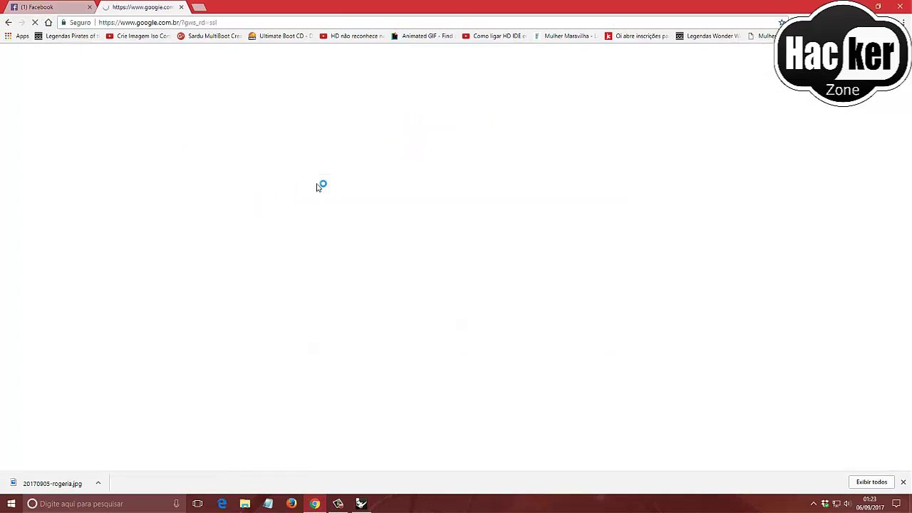
type("gra")
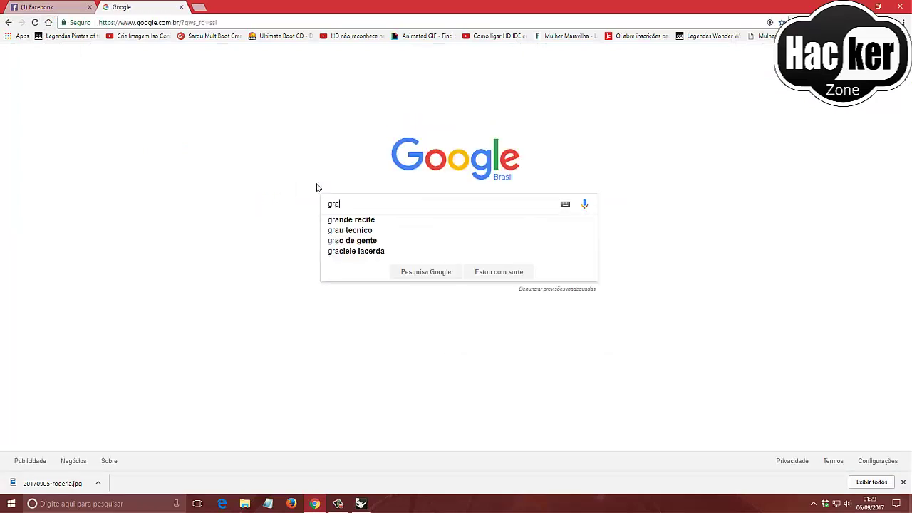
type("ss")
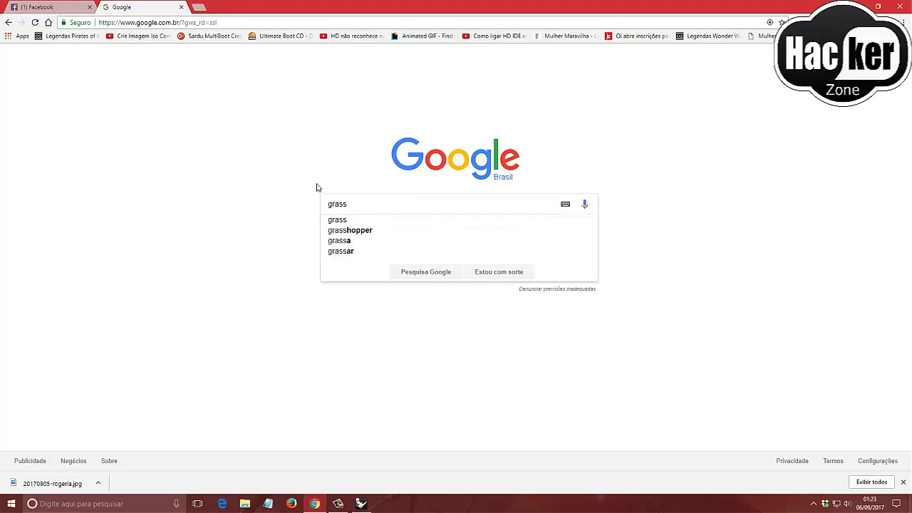
left_click(352, 230)
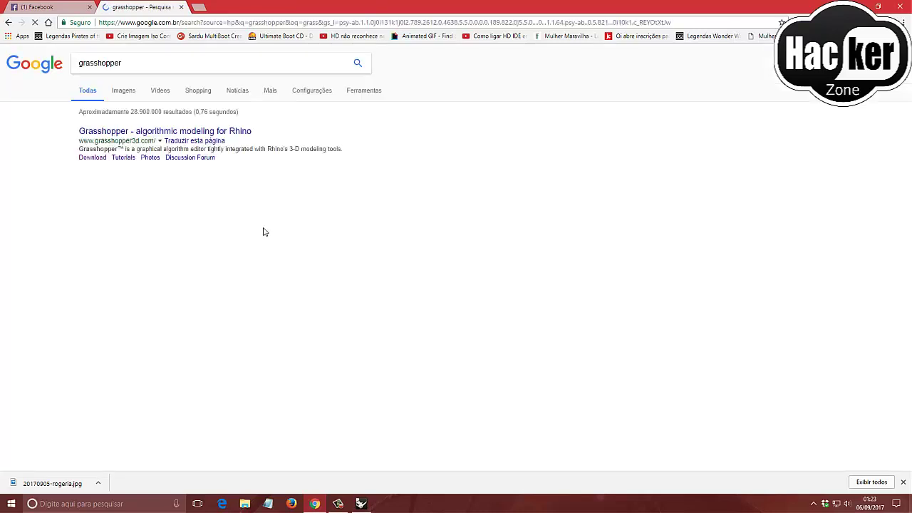
left_click(123, 132)
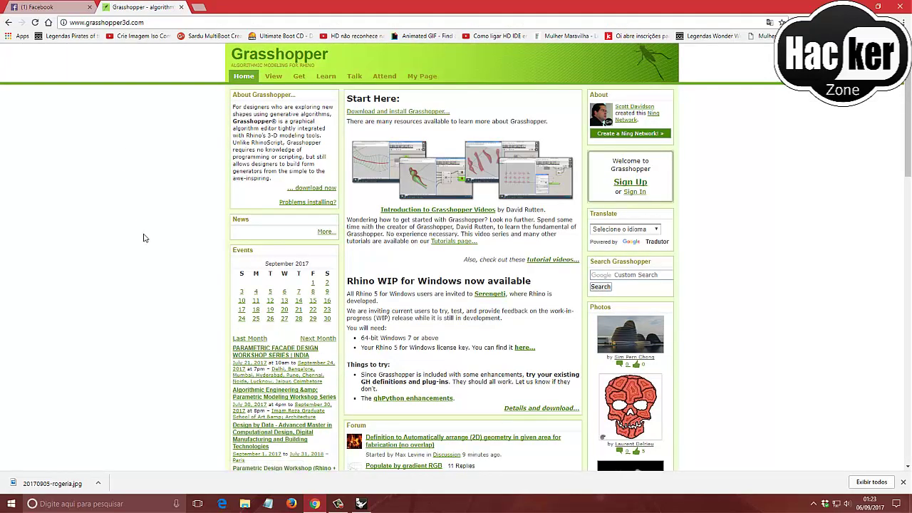
Return to the search results and check the two Grasshopper Virtual Phone System results for the Rhino plug-in
left_click(8, 22)
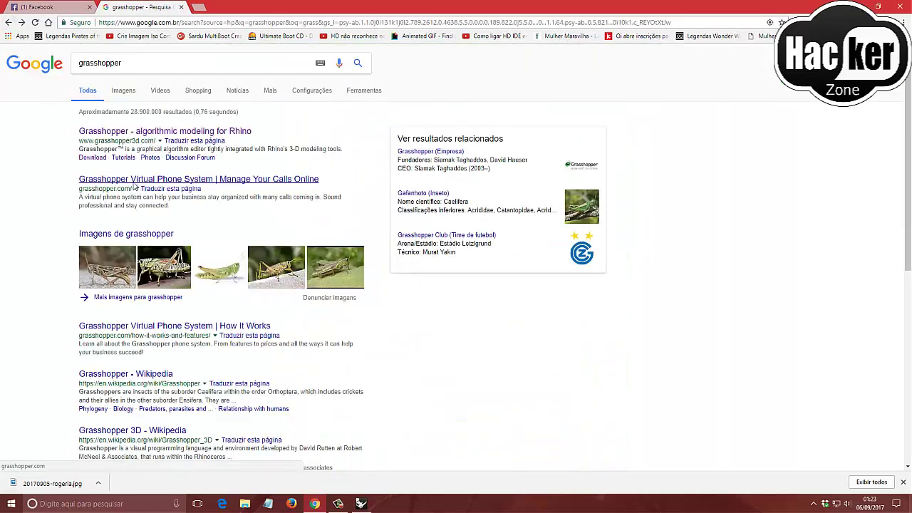
left_click(134, 184)
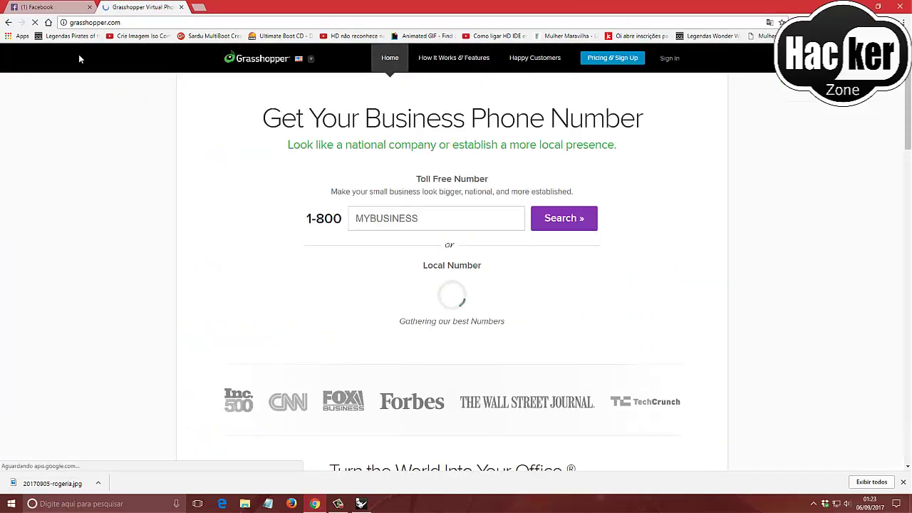
left_click(9, 22)
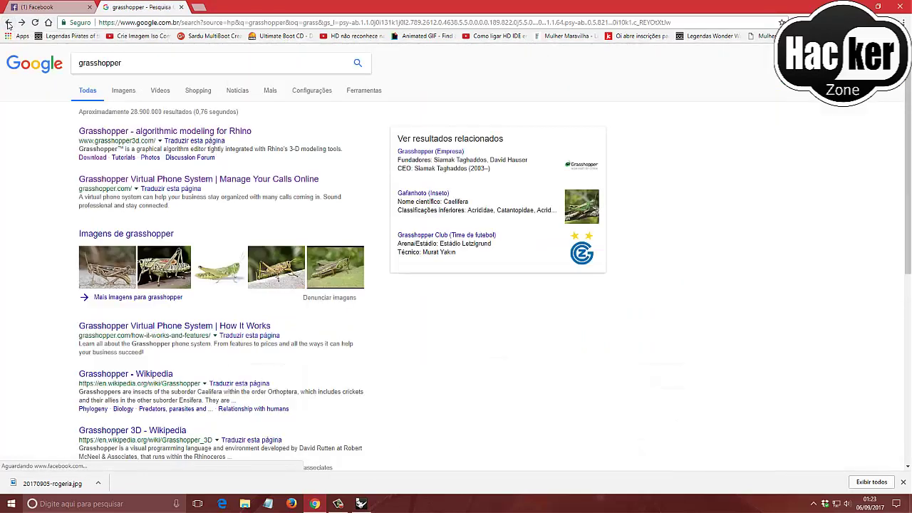
left_click(136, 332)
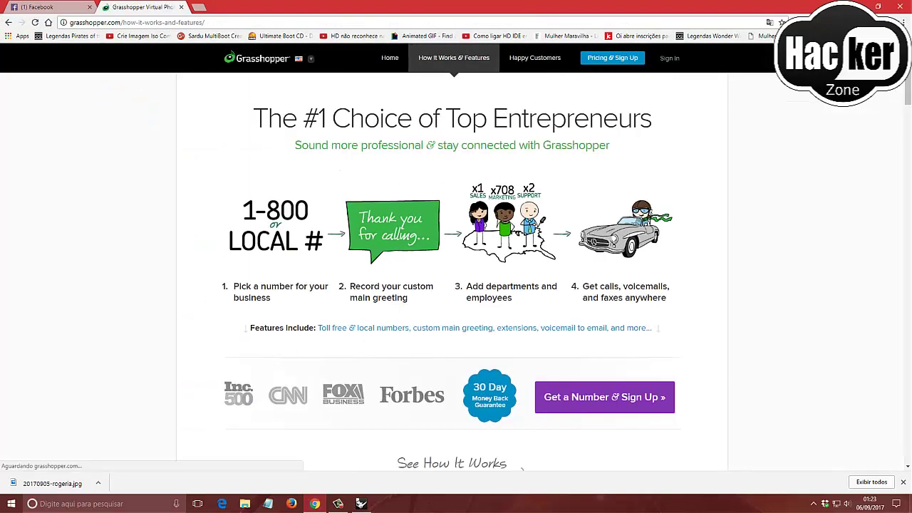
Open the bookmarked "Download - Grasshopper" page, locate the download for Rhino 5.0, and minimize the browser
left_click(903, 36)
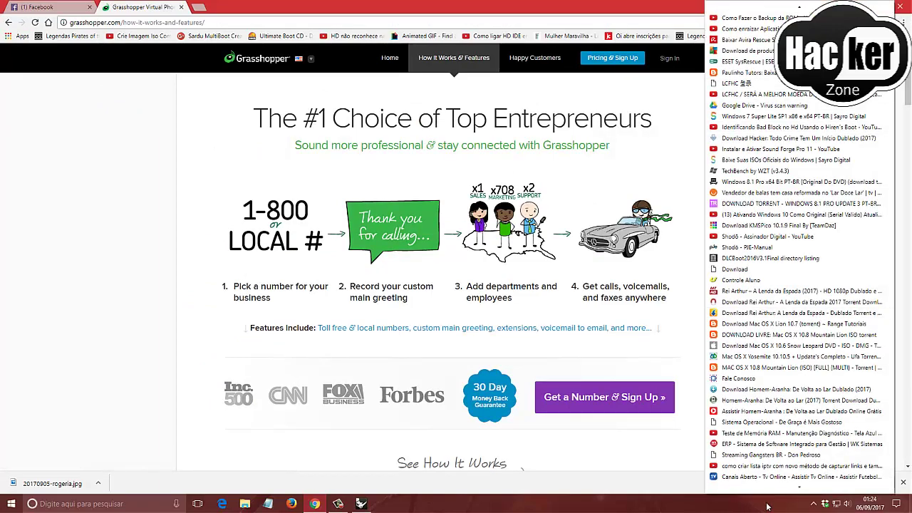
mouse_move(800, 489)
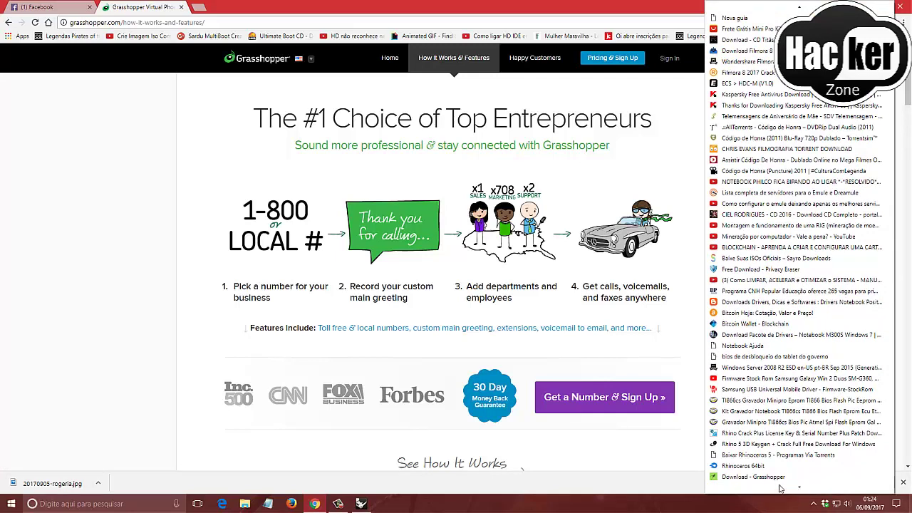
left_click(780, 476)
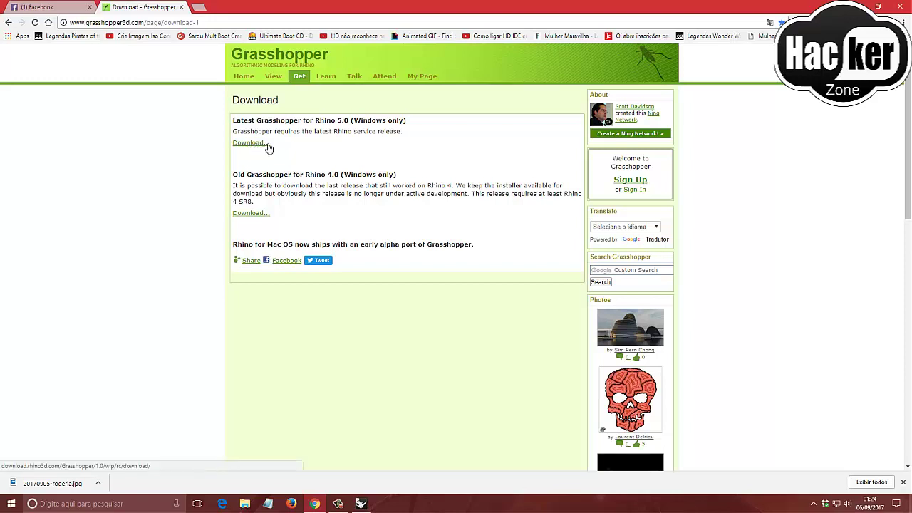
left_click(858, 7)
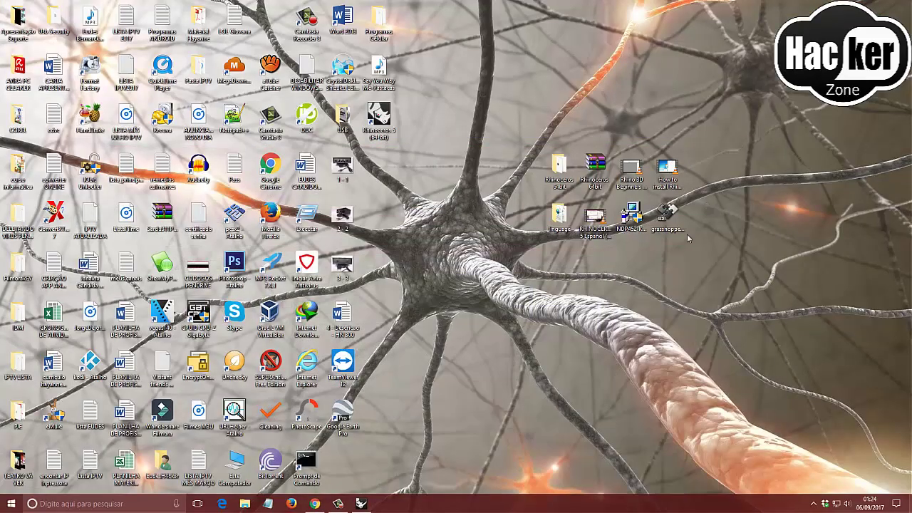
Point out the Grasshopper installer on the desktop, return to Rhino, and run the Grasshopper command
double_click(668, 213)
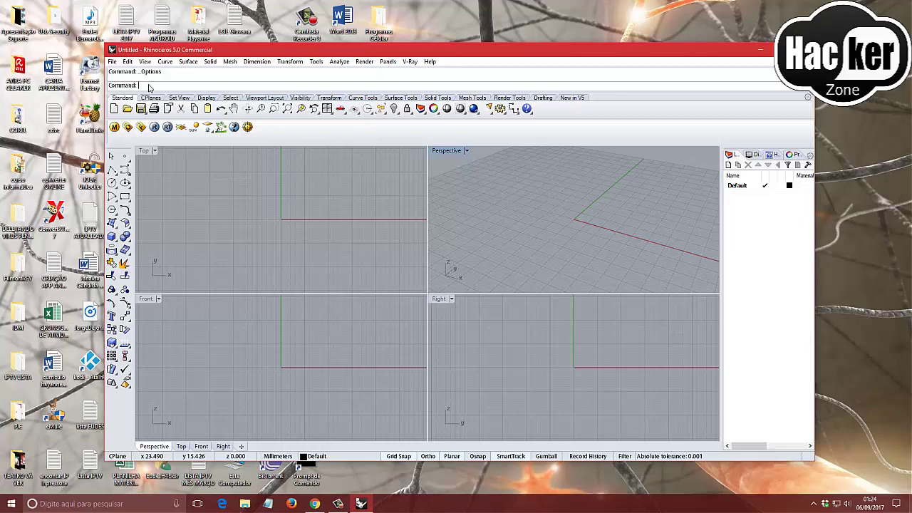
type("Grasshopper")
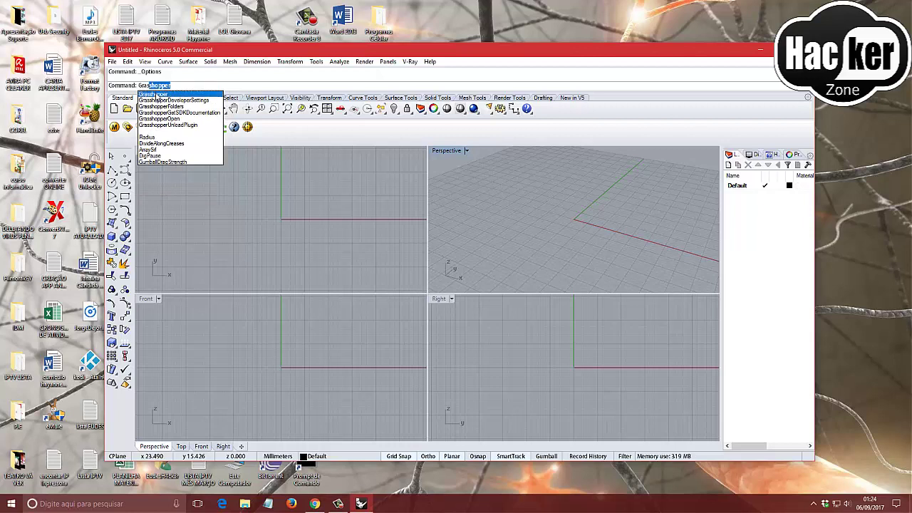
left_click(157, 95)
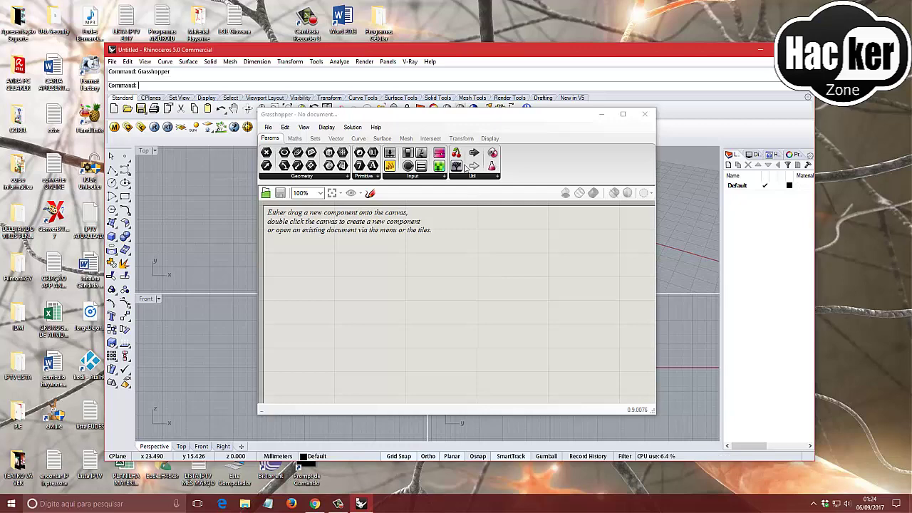
Examine Grasshopper's component categories from Transform back through Intersect, Mesh, Surface, Curve, Vector, Sets and Maths to Params, and close its window
left_click(461, 139)
left_click(432, 139)
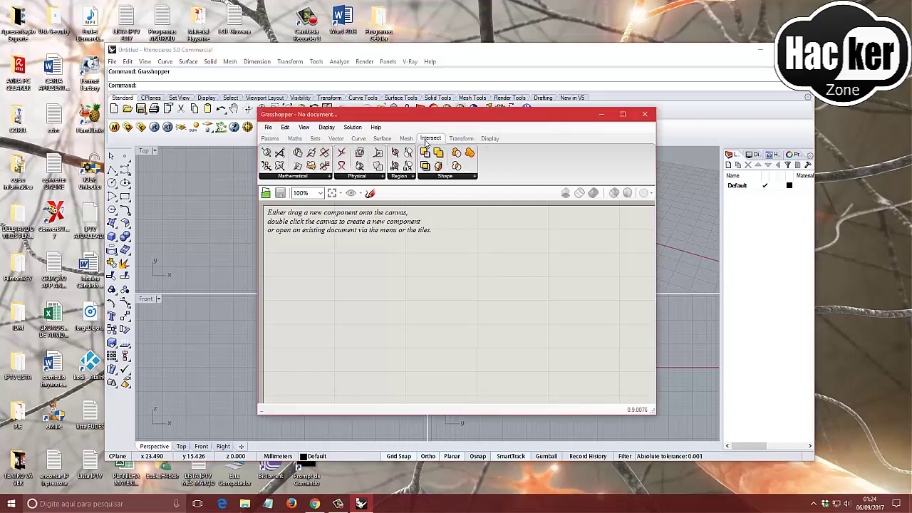
left_click(407, 140)
left_click(384, 139)
left_click(358, 139)
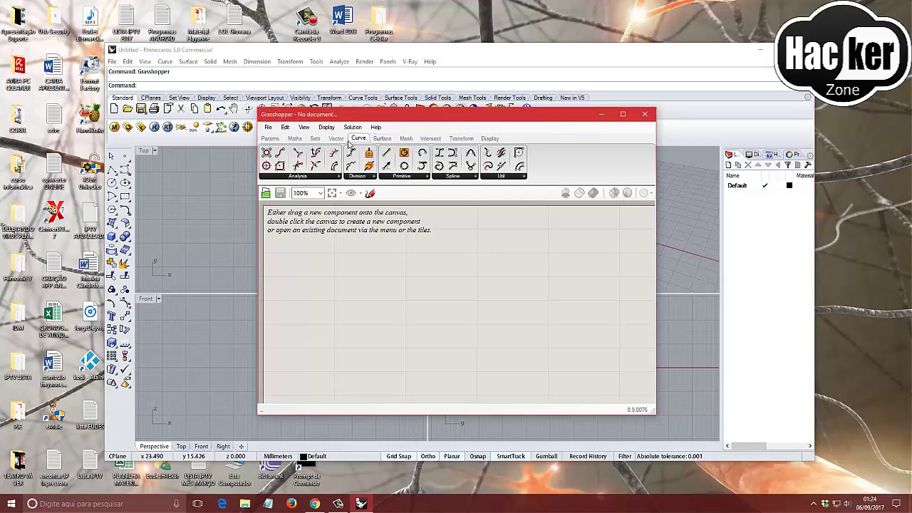
left_click(335, 139)
left_click(315, 139)
left_click(295, 139)
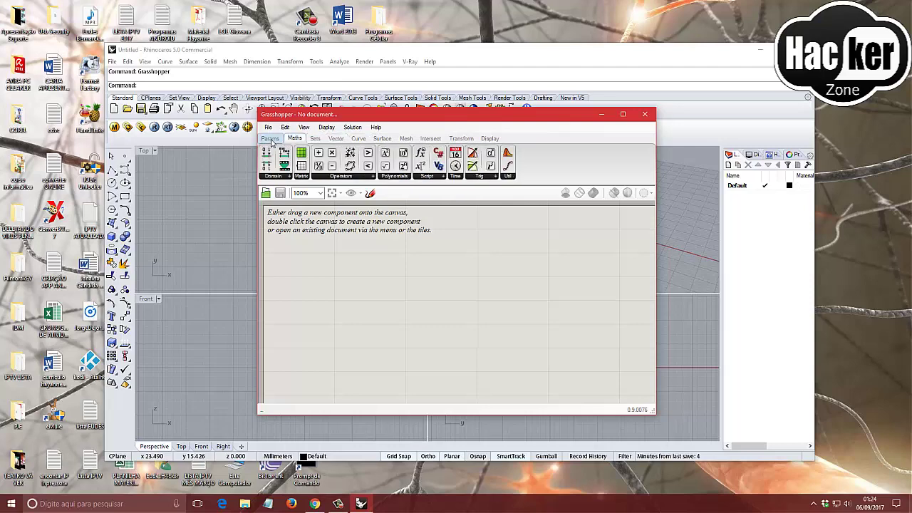
left_click(271, 139)
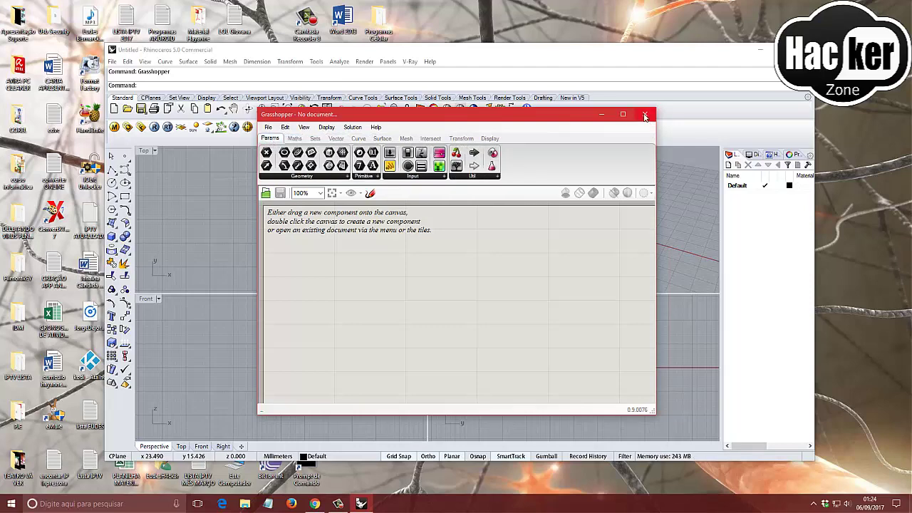
left_click(645, 116)
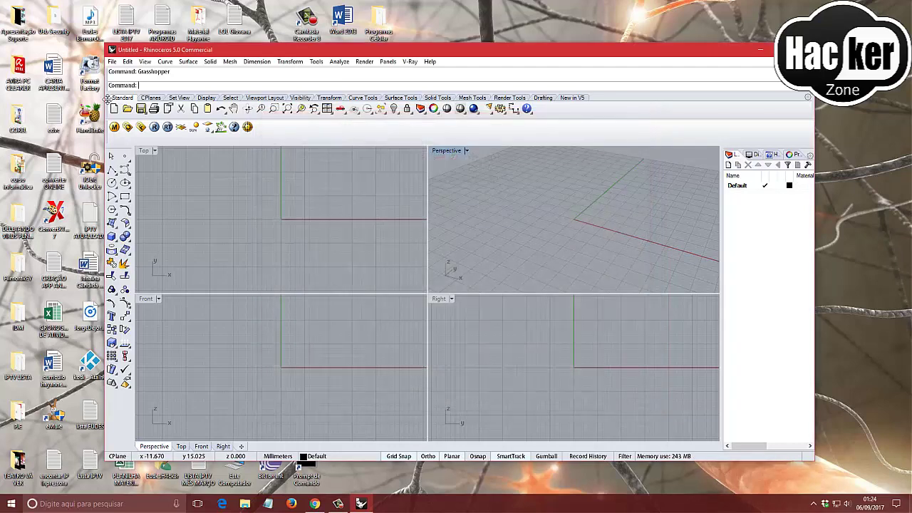
Display Rhino's file commands for the untitled model
left_click(113, 62)
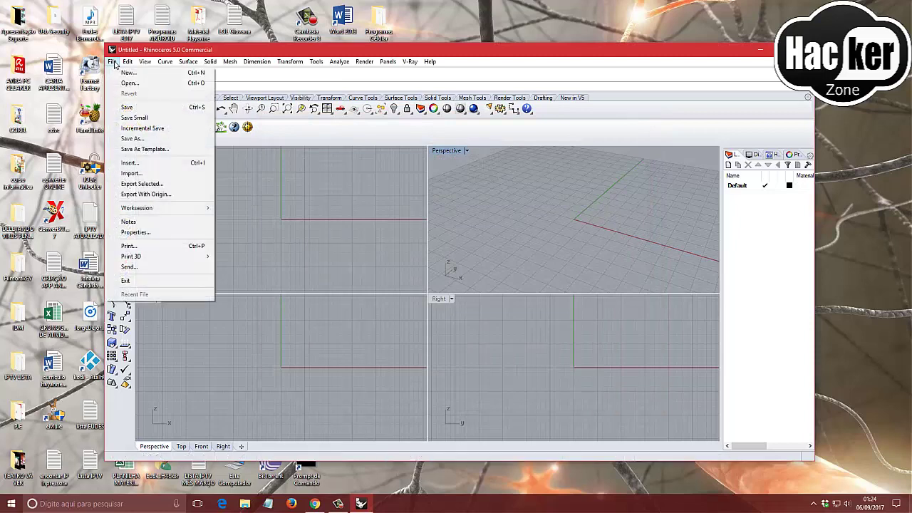